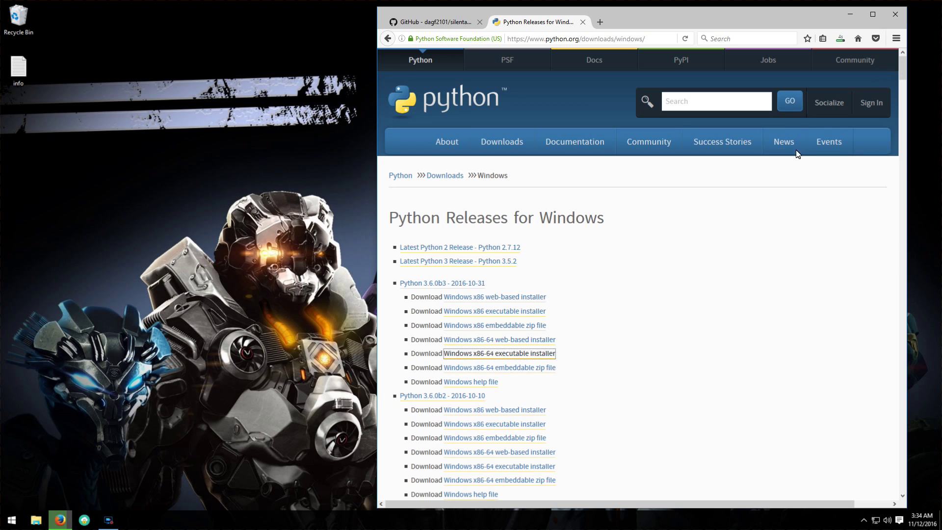
# Step: Open the folder containing the downloaded python-3.6.0b3-amd64.exe, move its window clear of the browser, and minimize the browser
pyautogui.click(840, 41)
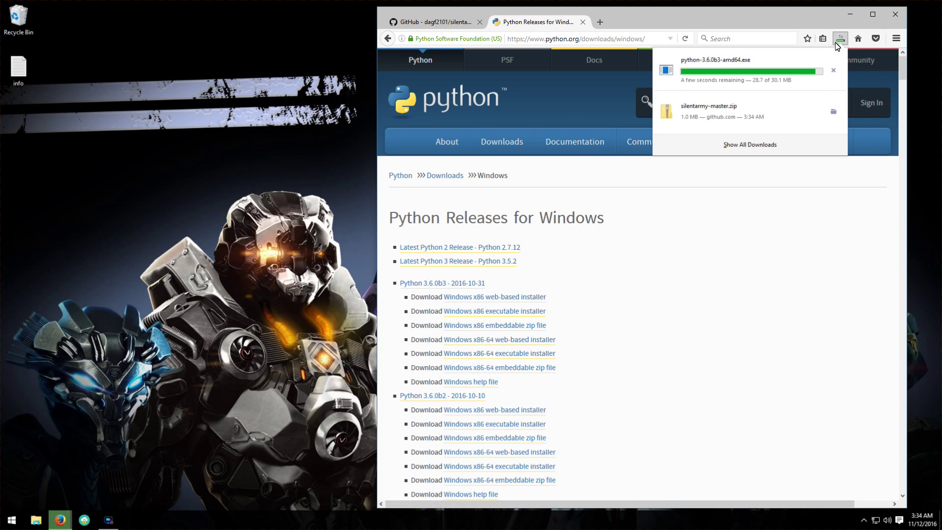
pyautogui.rightClick(781, 75)
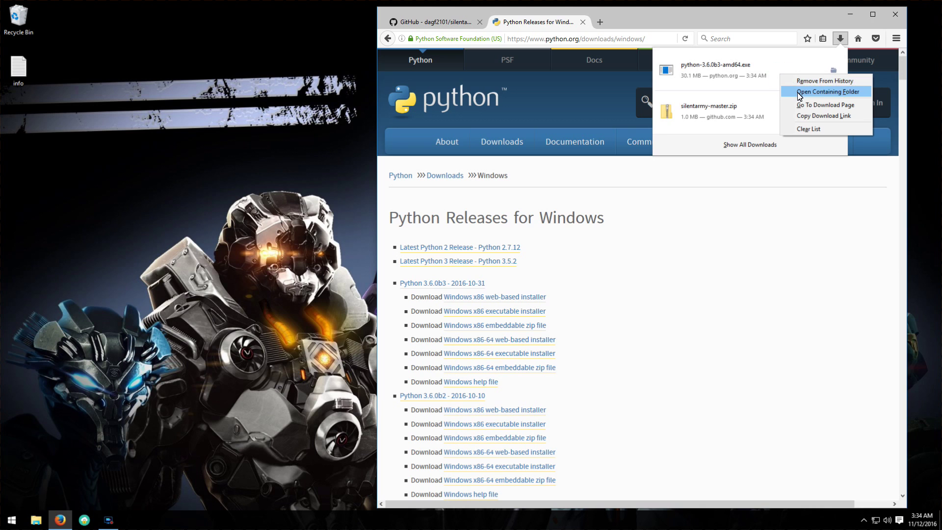
pyautogui.click(799, 92)
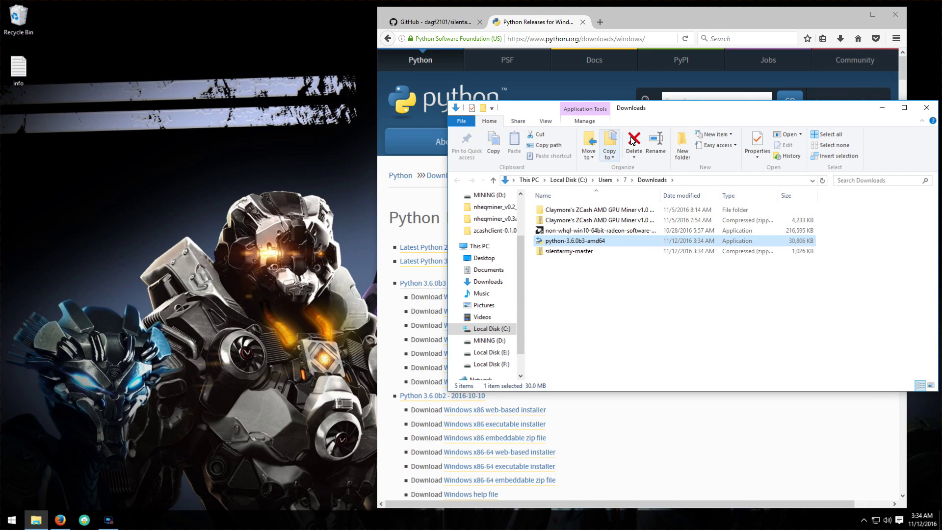
pyautogui.moveTo(662, 115); pyautogui.dragTo(252, 17)
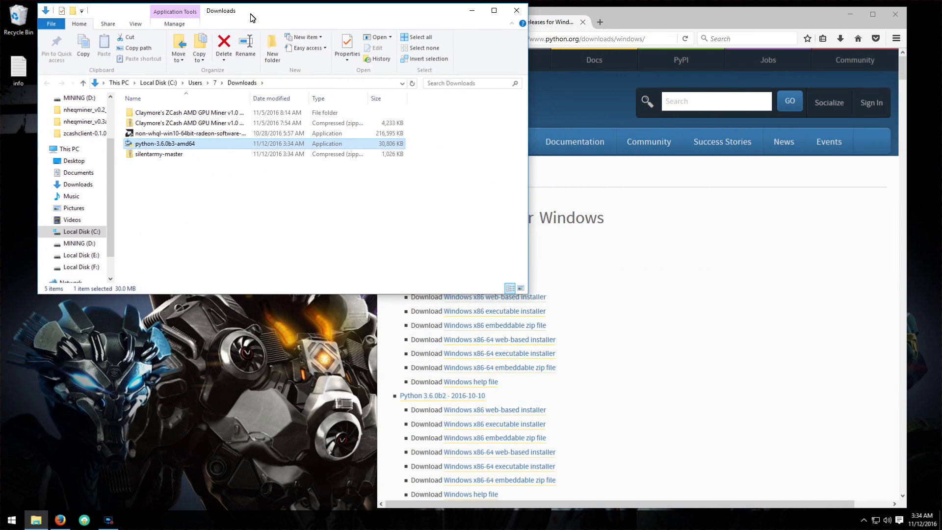
pyautogui.click(850, 15)
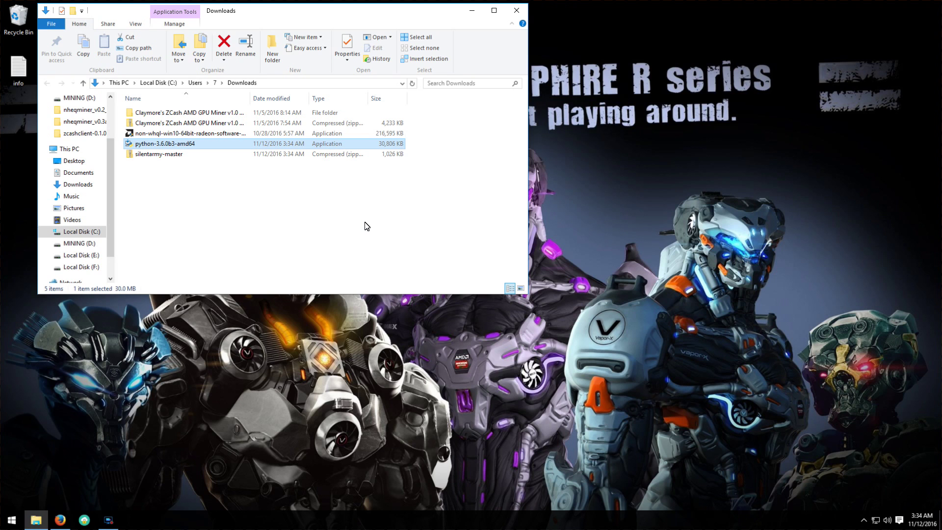
# Step: Run the python-3.6.0b3-amd64 installer and install Python with the default settings
pyautogui.press('Return')
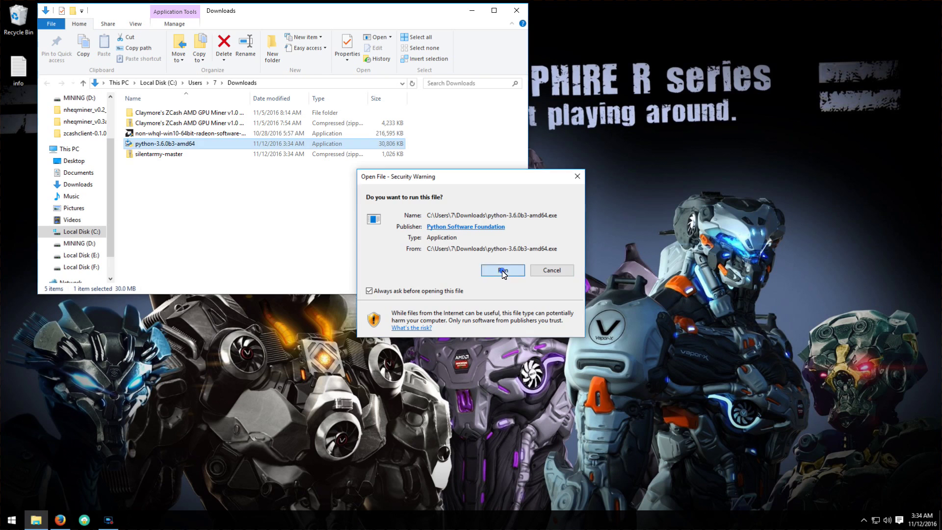
pyautogui.click(503, 270)
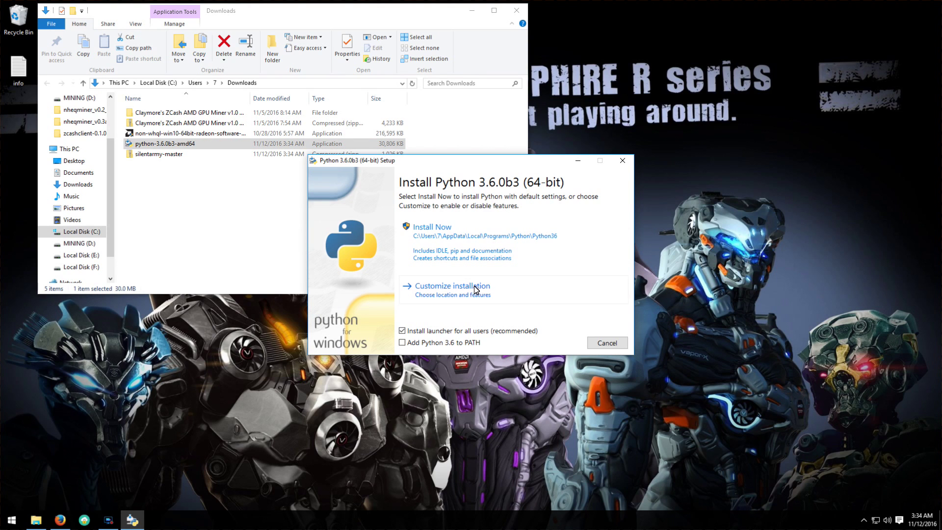
pyautogui.click(466, 233)
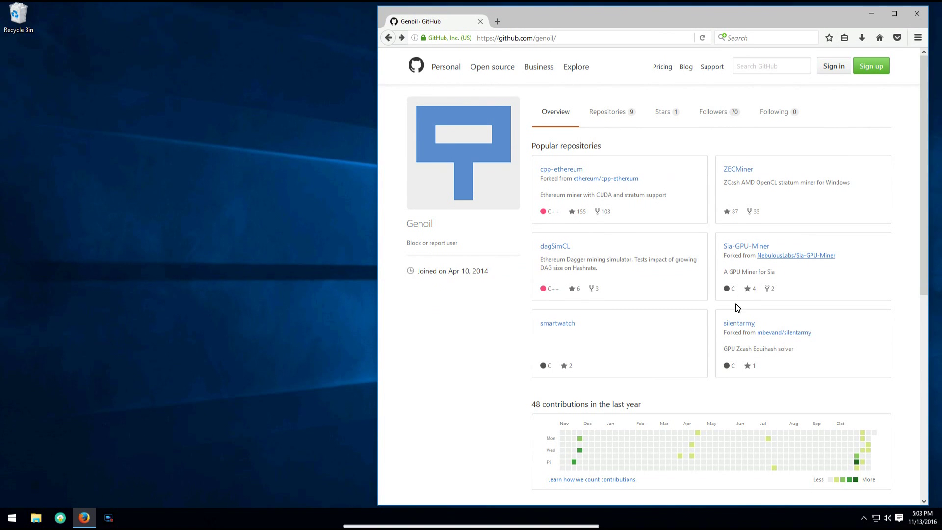
# Step: Open the silentarmy repository from the GitHub profile and switch to its windows branch
pyautogui.click(737, 324)
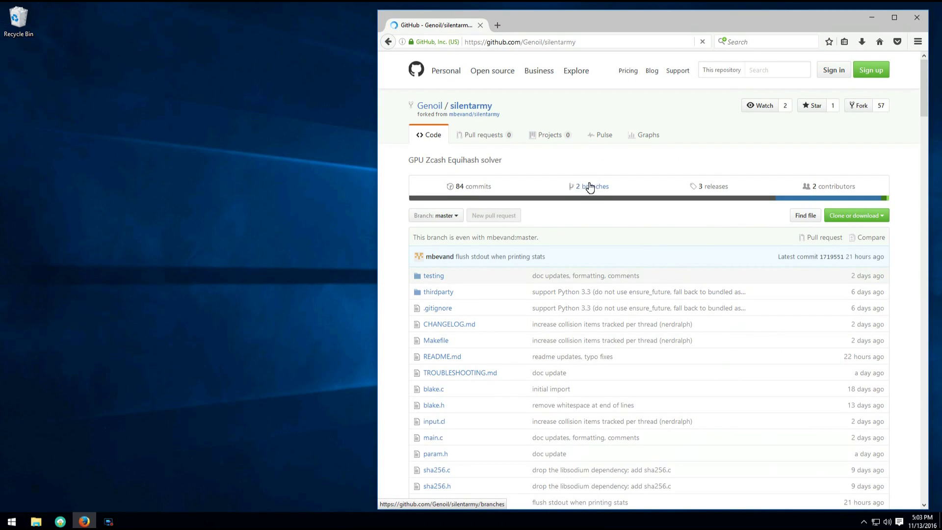
pyautogui.click(590, 191)
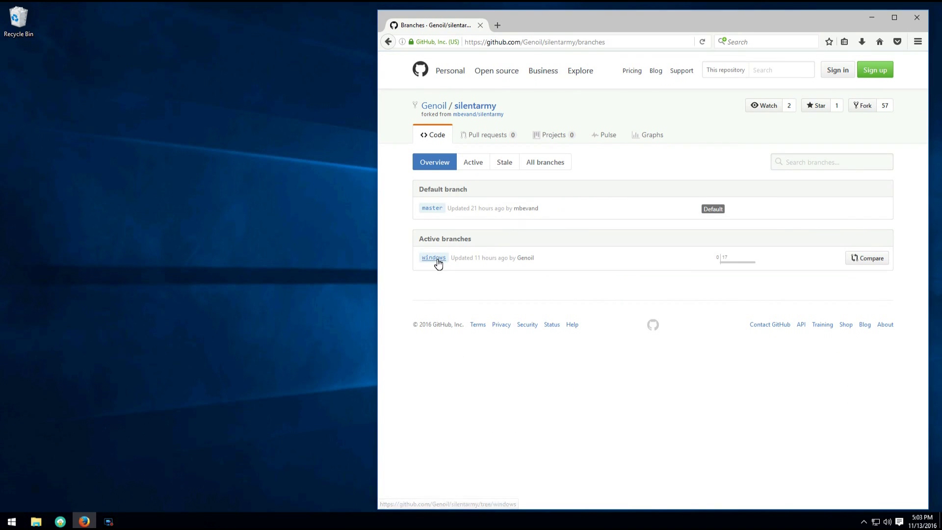
pyautogui.click(437, 260)
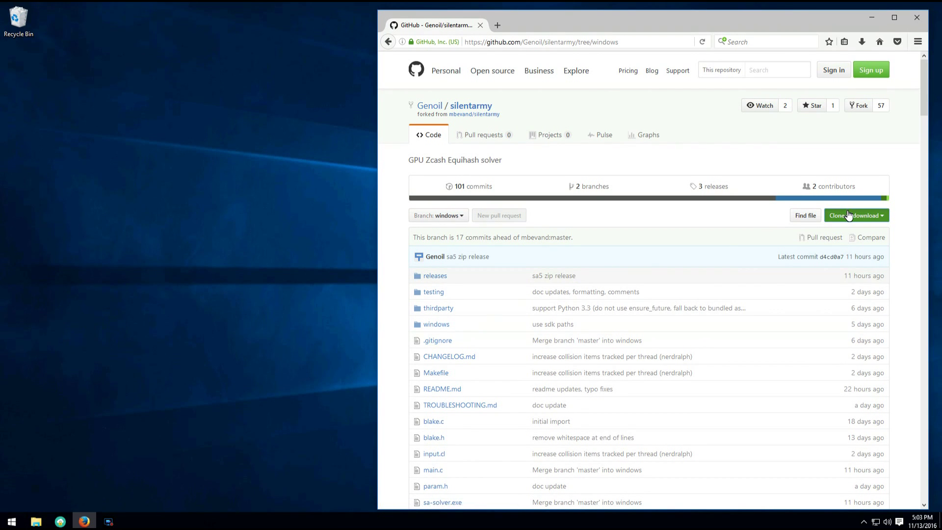
# Step: Download the windows branch as a ZIP and save silentarmy-windows.zip
pyautogui.click(849, 216)
pyautogui.click(845, 298)
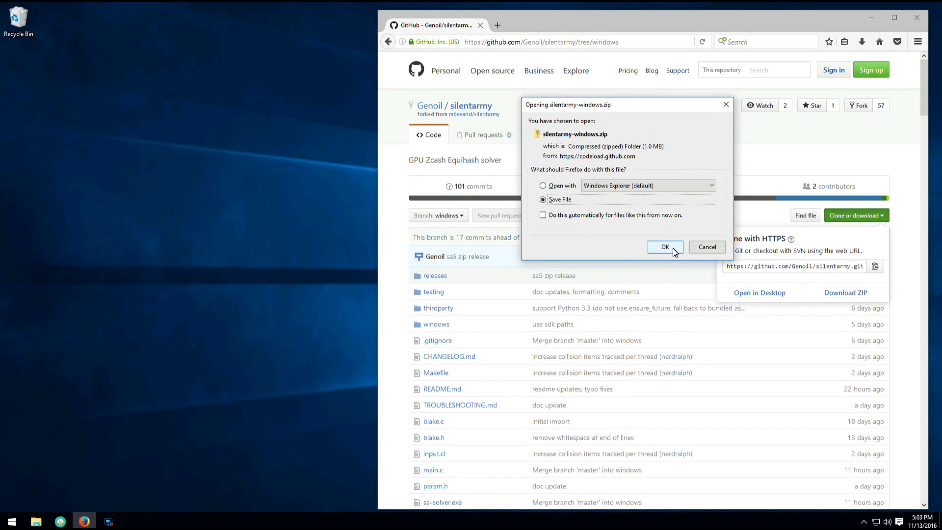
pyautogui.click(665, 242)
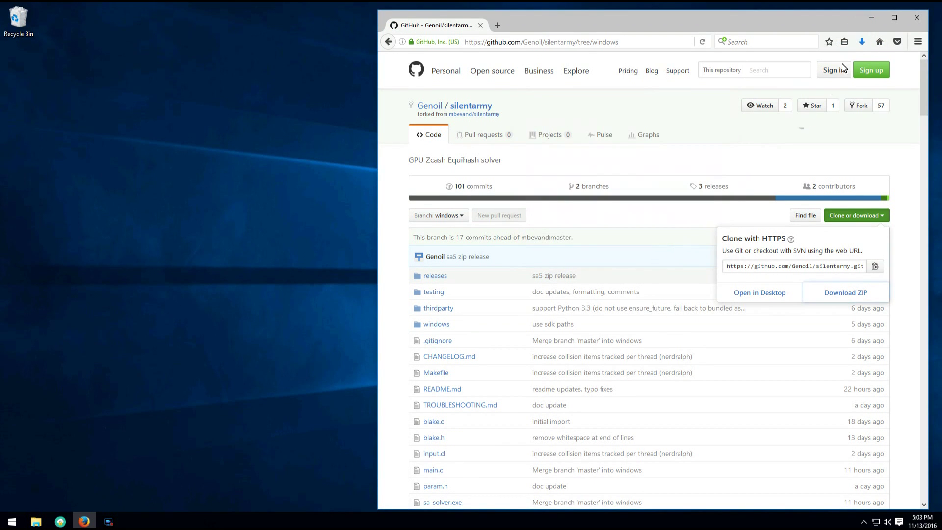
# Step: Open the folder containing the downloaded silentarmy-windows.zip and extract the archive to the suggested destination
pyautogui.click(863, 42)
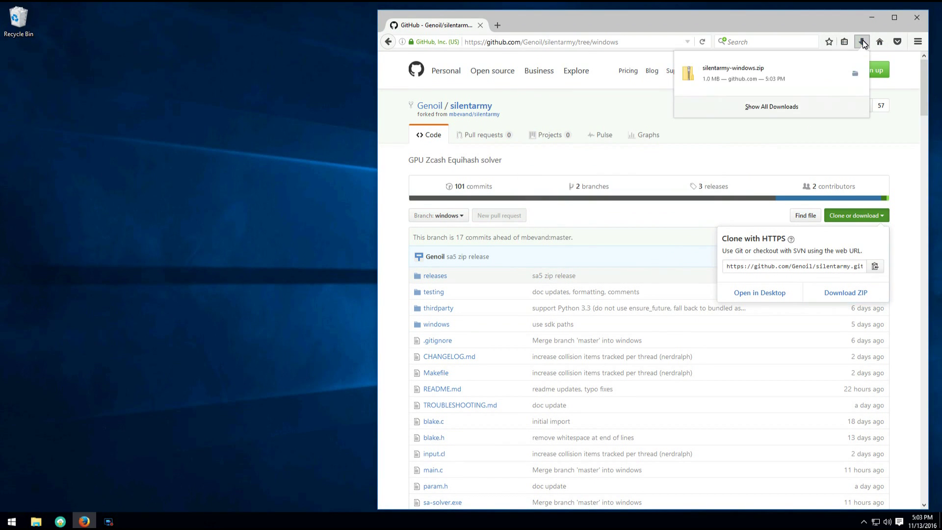
pyautogui.rightClick(815, 71)
pyautogui.click(832, 87)
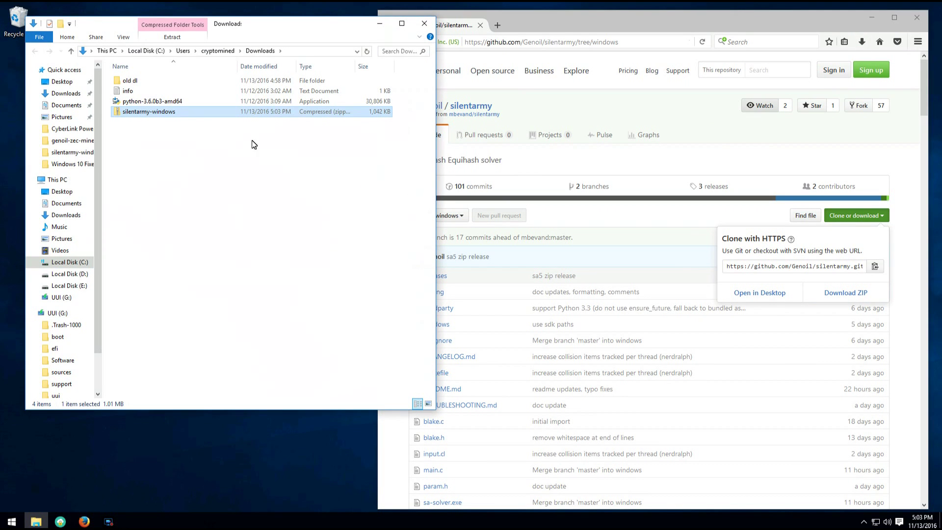
pyautogui.rightClick(168, 117)
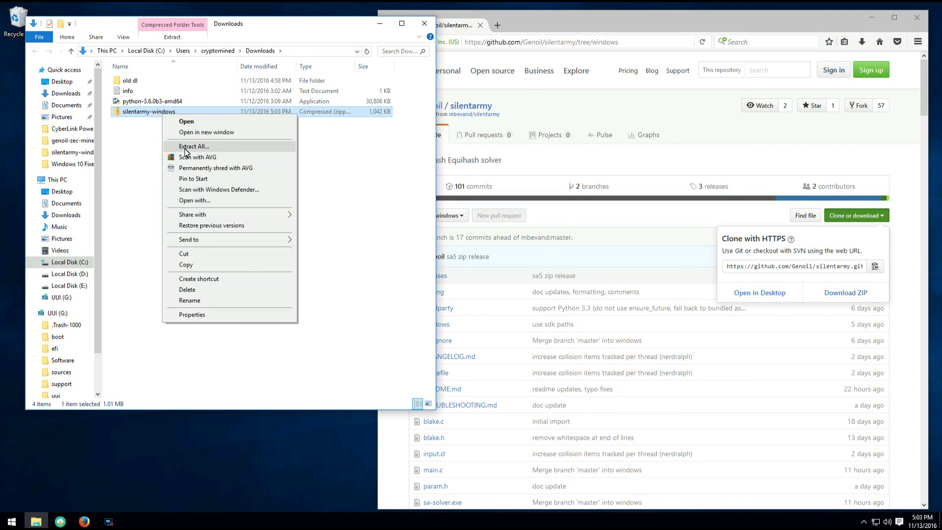
pyautogui.click(185, 147)
pyautogui.click(563, 357)
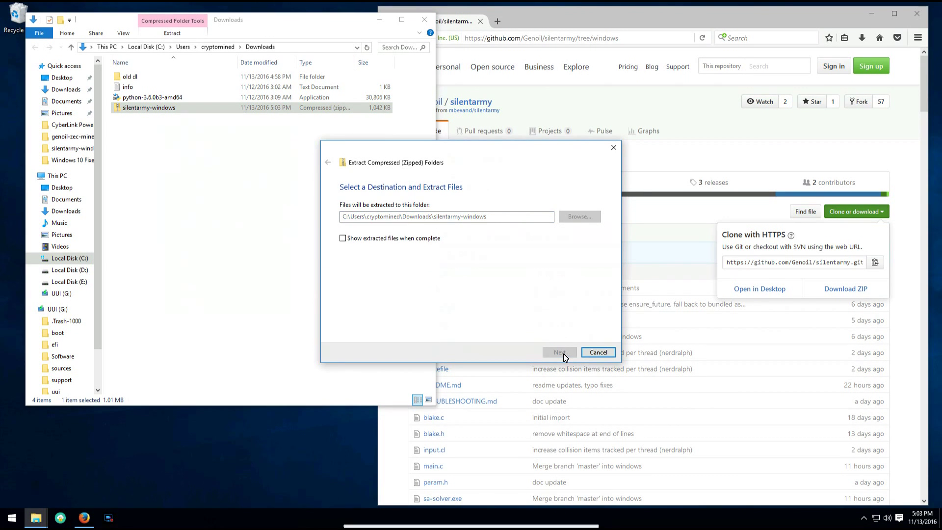
# Step: Open the info text document and move its window below the file list
pyautogui.doubleClick(129, 97)
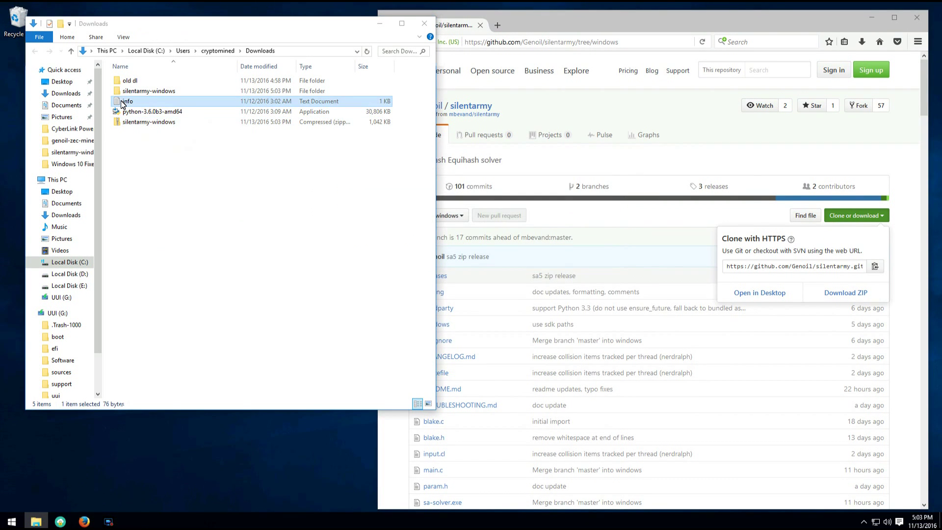
pyautogui.moveTo(274, 177); pyautogui.dragTo(400, 385)
# Step: Open the inner silentarmy-windows folder and open the silentarmy batch file for editing, accepting the security warning
pyautogui.click(166, 88)
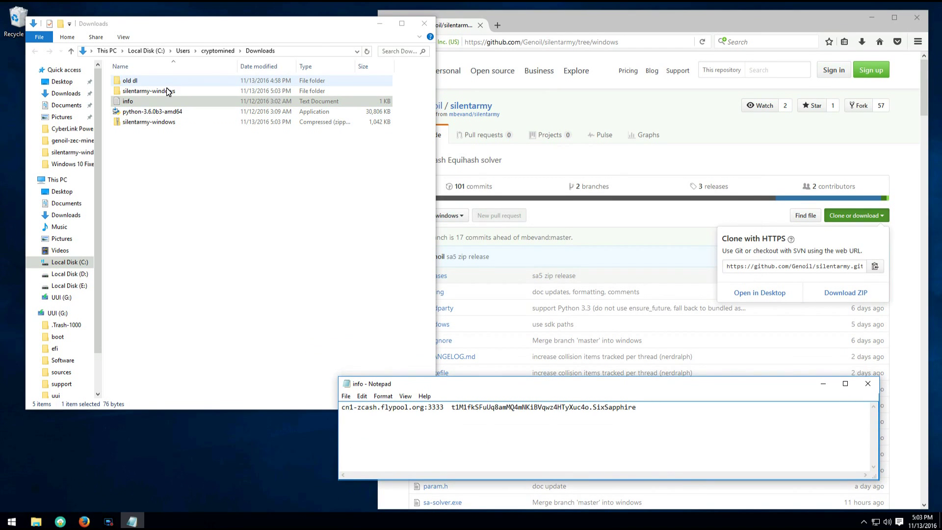
pyautogui.doubleClick(167, 91)
pyautogui.doubleClick(156, 82)
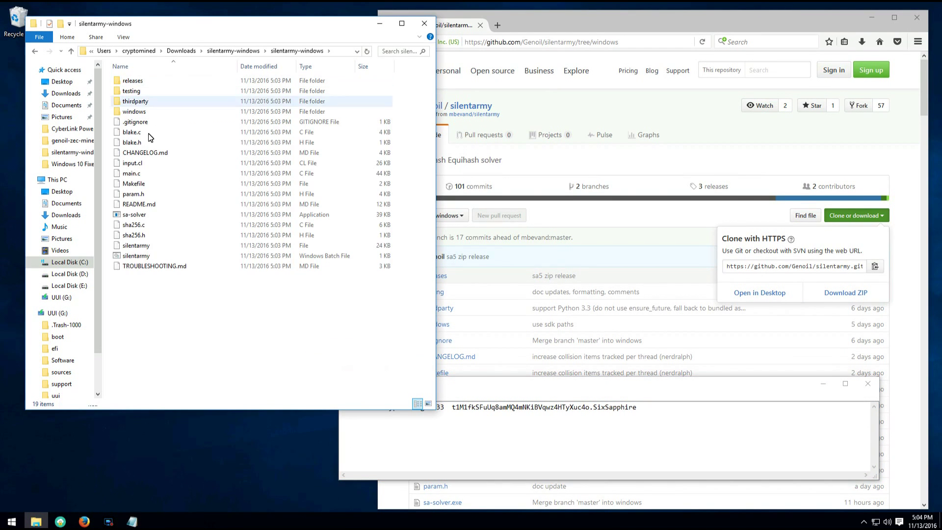
pyautogui.click(130, 255)
pyautogui.rightClick(123, 254)
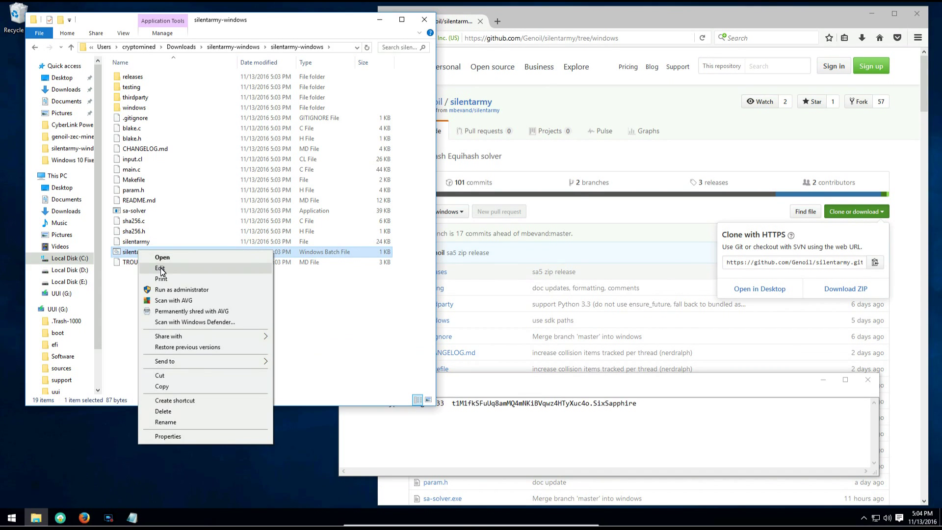
pyautogui.click(161, 272)
pyautogui.click(503, 268)
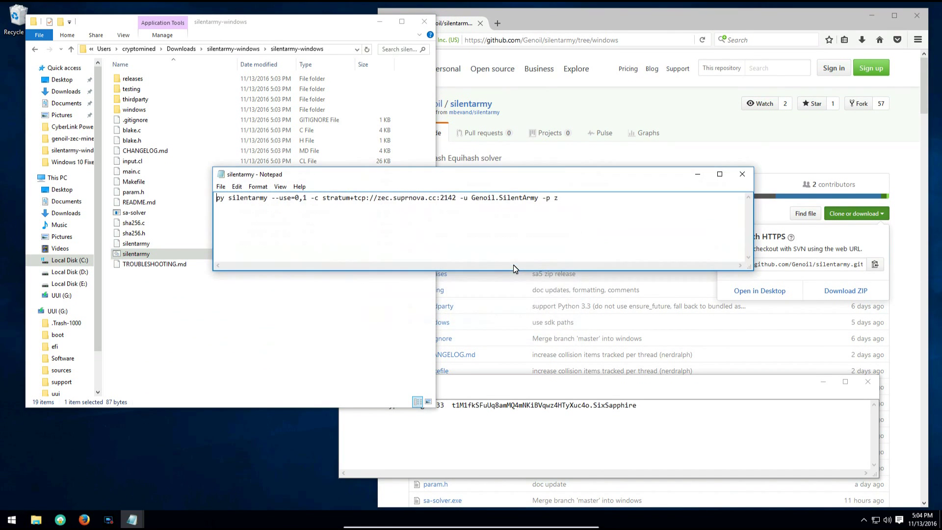
# Step: Replace the -u value in the batch file with the wallet address and worker name copied from the info document
pyautogui.moveTo(637, 407); pyautogui.dragTo(457, 396)
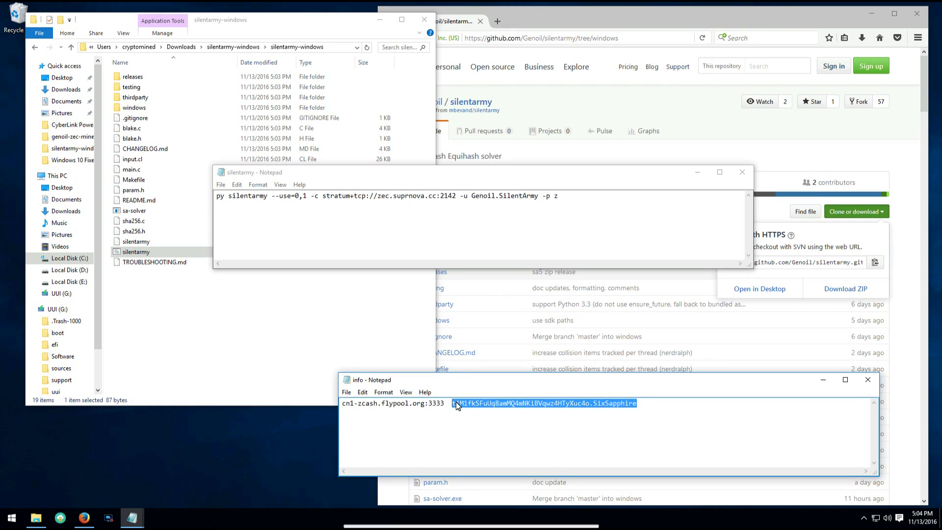
pyautogui.rightClick(457, 403)
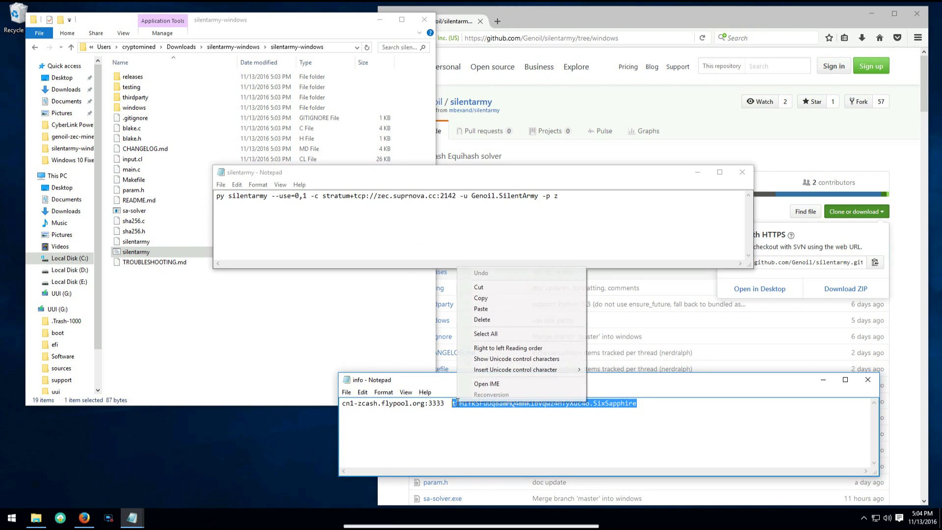
pyautogui.click(480, 298)
pyautogui.moveTo(538, 200); pyautogui.dragTo(475, 204)
pyautogui.rightClick(476, 203)
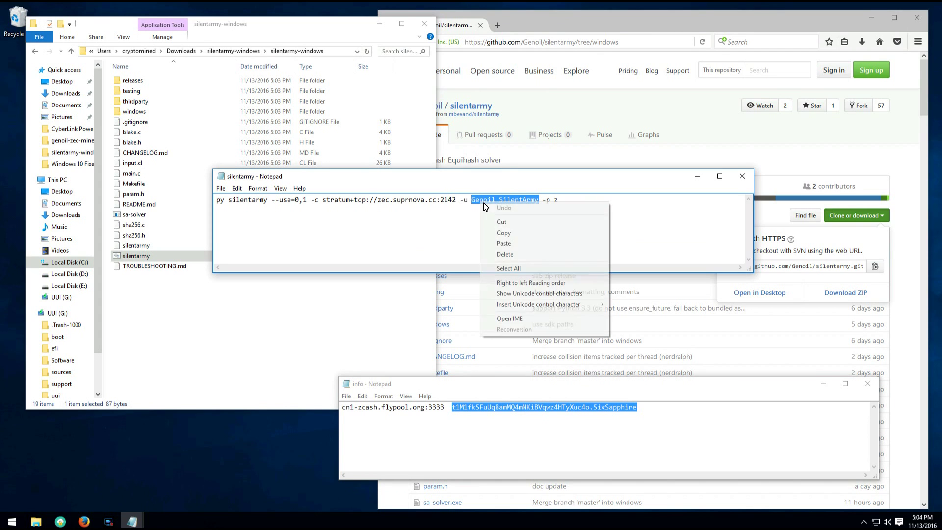
pyautogui.click(515, 244)
# Step: Replace the pool address after stratum+tcp:// in the batch file with cn1-zcash.flypool.org:3333 copied from the info document
pyautogui.moveTo(436, 403); pyautogui.dragTo(344, 406)
pyautogui.rightClick(356, 407)
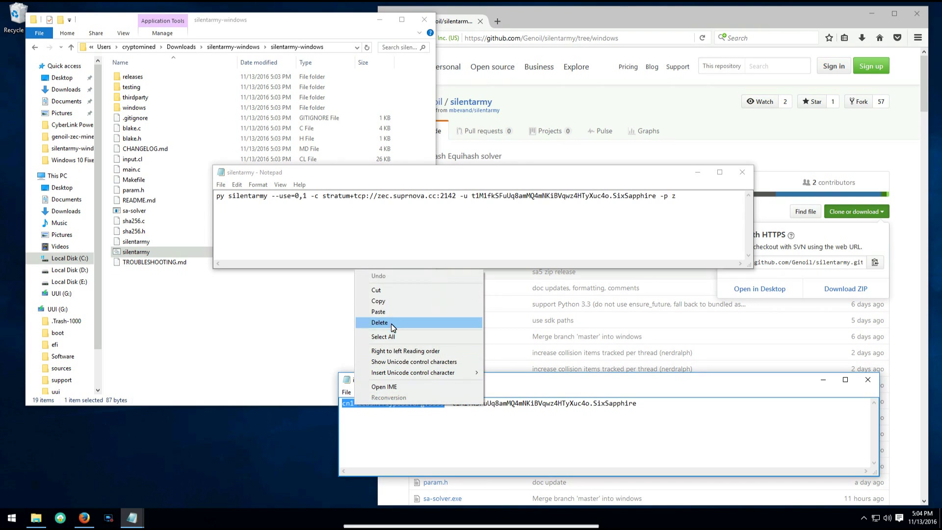
pyautogui.click(378, 301)
pyautogui.moveTo(456, 201); pyautogui.dragTo(382, 204)
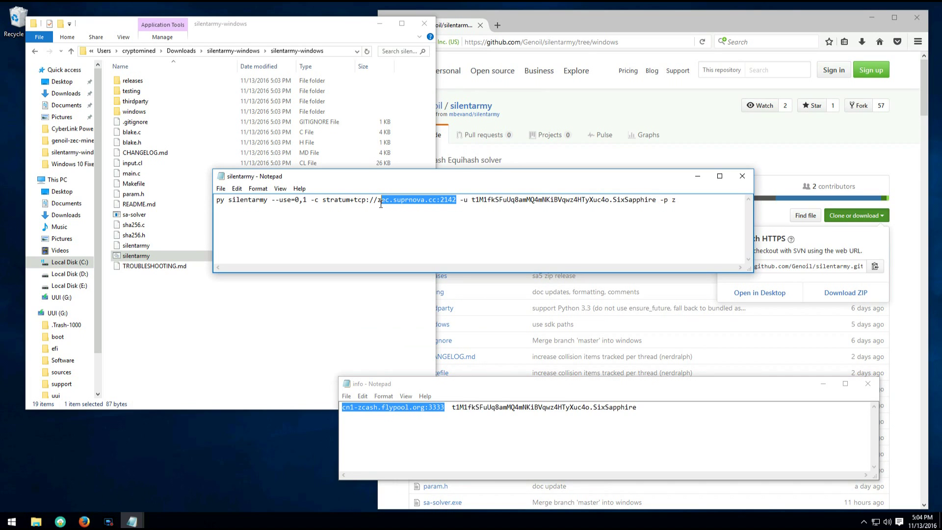
pyautogui.moveTo(378, 204); pyautogui.dragTo(451, 210)
pyautogui.rightClick(455, 210)
pyautogui.click(460, 244)
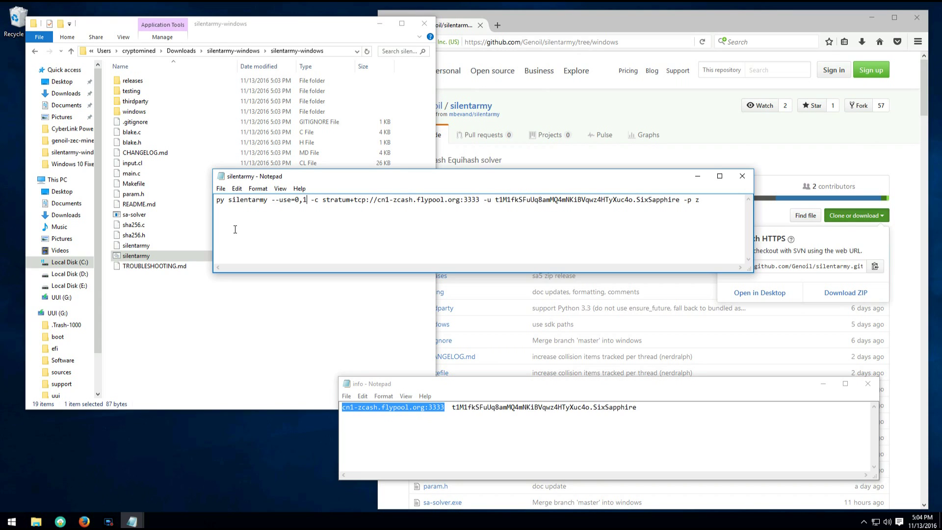
# Step: Extend the --use device list in the batch file to 0,1,2,3,4,5 and save the file
pyautogui.write(',2,3,4,5')
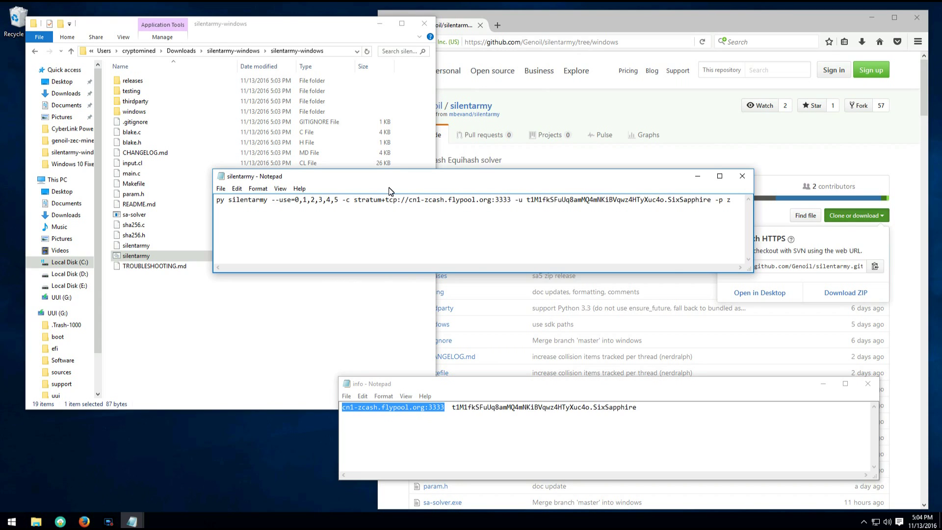
pyautogui.click(220, 189)
pyautogui.click(242, 226)
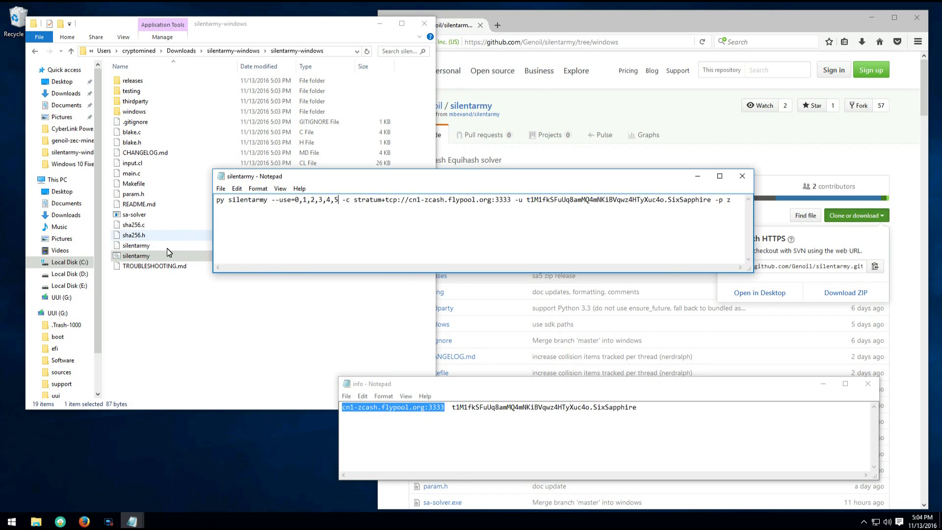
# Step: Run the edited silentarmy batch file from the folder, accept the security warning, and maximize its console window
pyautogui.click(146, 257)
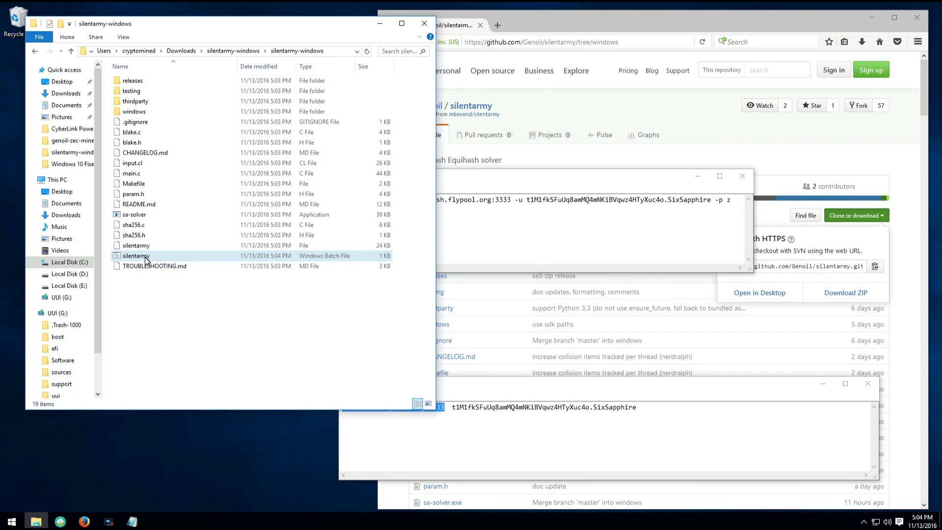
pyautogui.doubleClick(146, 257)
pyautogui.click(490, 267)
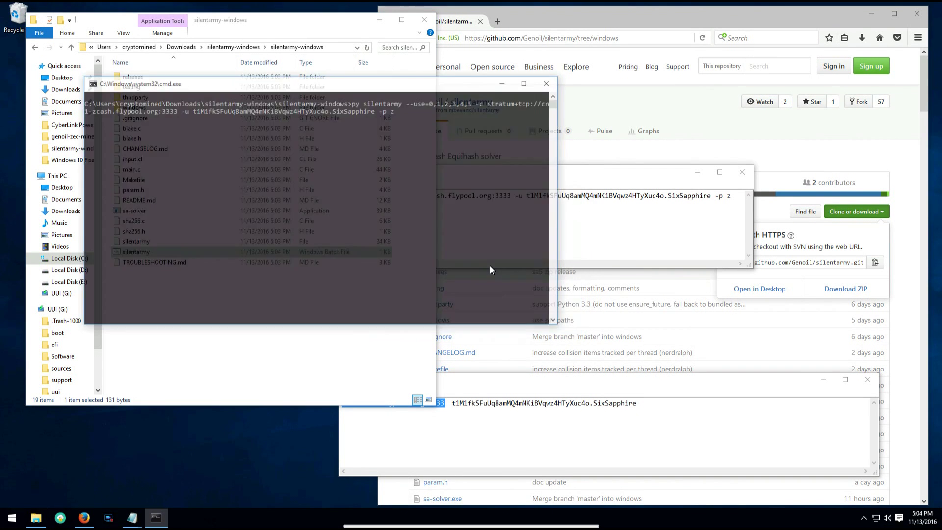
pyautogui.doubleClick(340, 84)
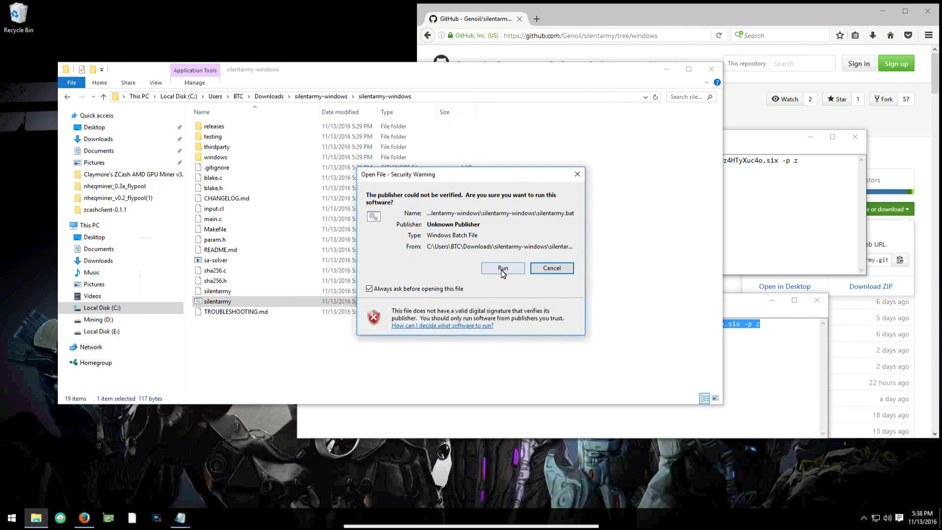
# Step: Allow the unverified silentarmy batch file to run on the second mining rig and enlarge the console to full screen
pyautogui.click(503, 269)
pyautogui.doubleClick(348, 78)
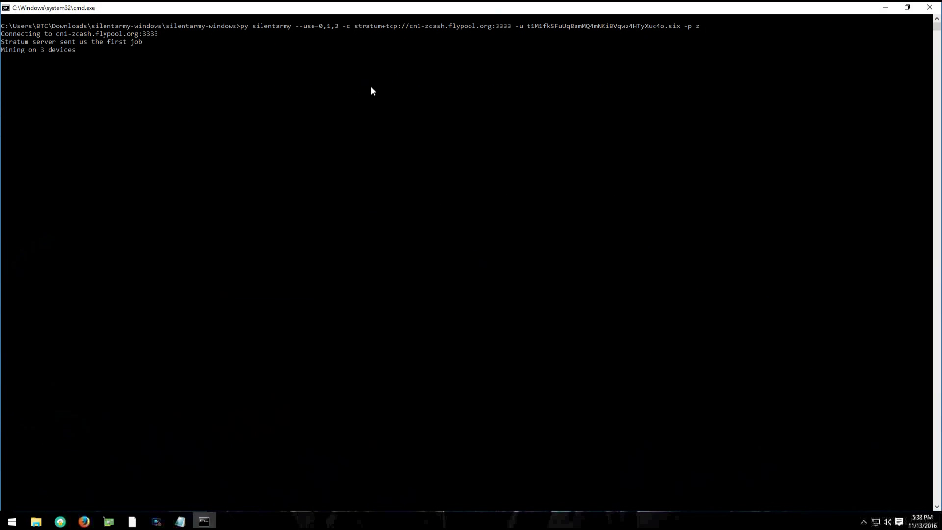